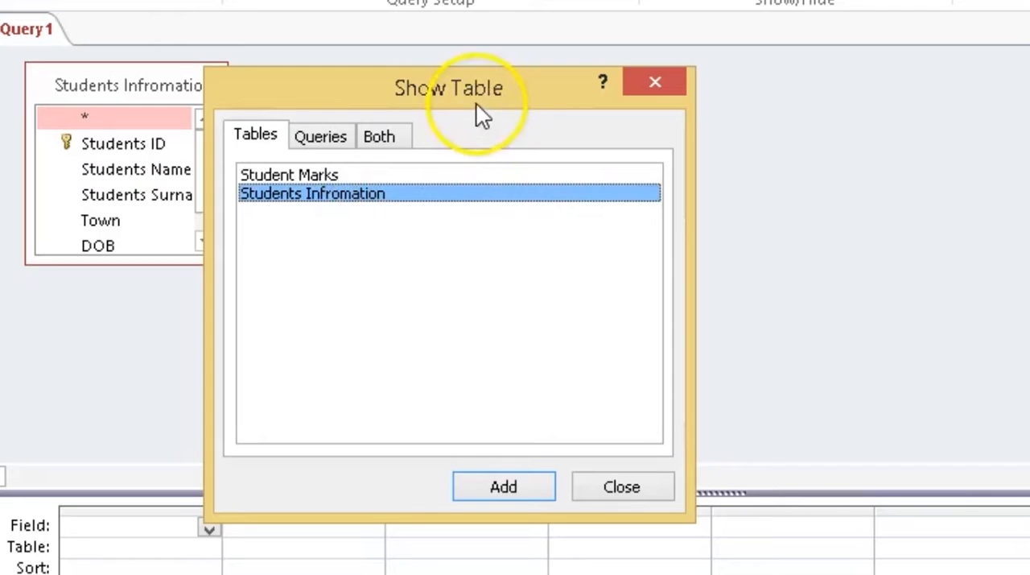
- Close the Show Table dialog and enlarge the Students Infromation field list to show all its fields
{"action": "left_click_drag", "start_coordinate": [604, 98], "coordinate": [731, 93]}
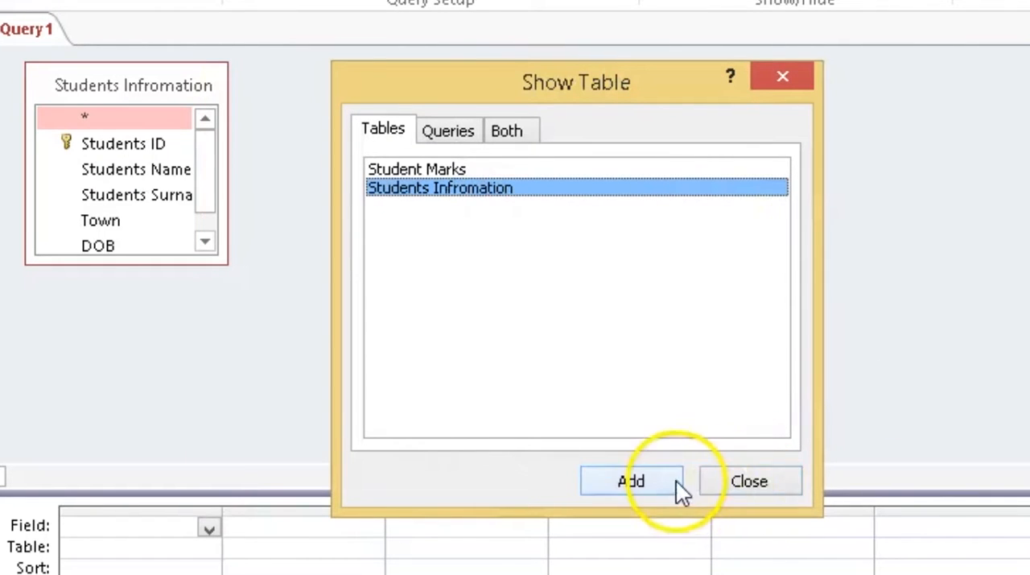
{"action": "left_click", "coordinate": [749, 483]}
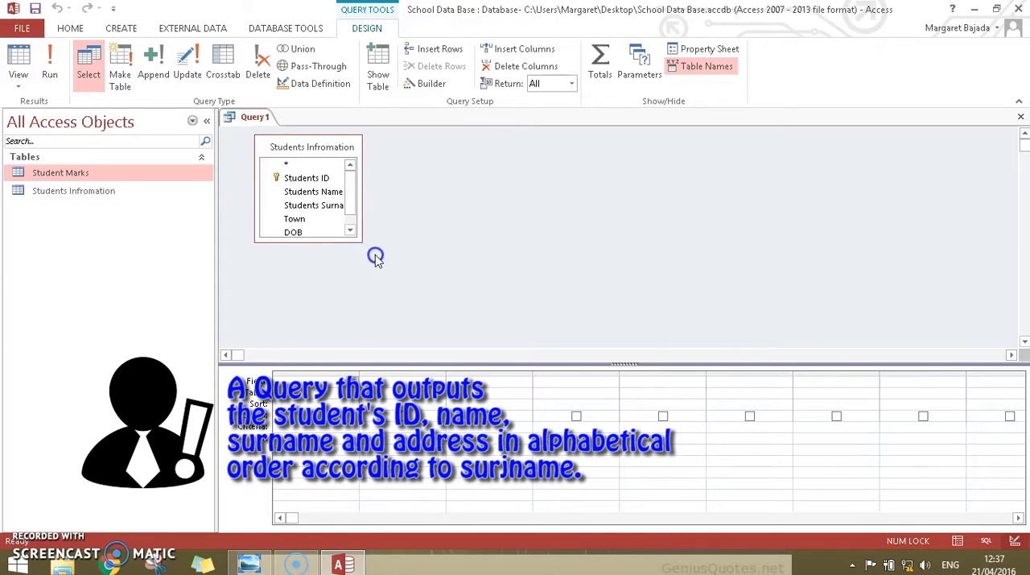
{"action": "left_click_drag", "start_coordinate": [359, 242], "coordinate": [376, 261]}
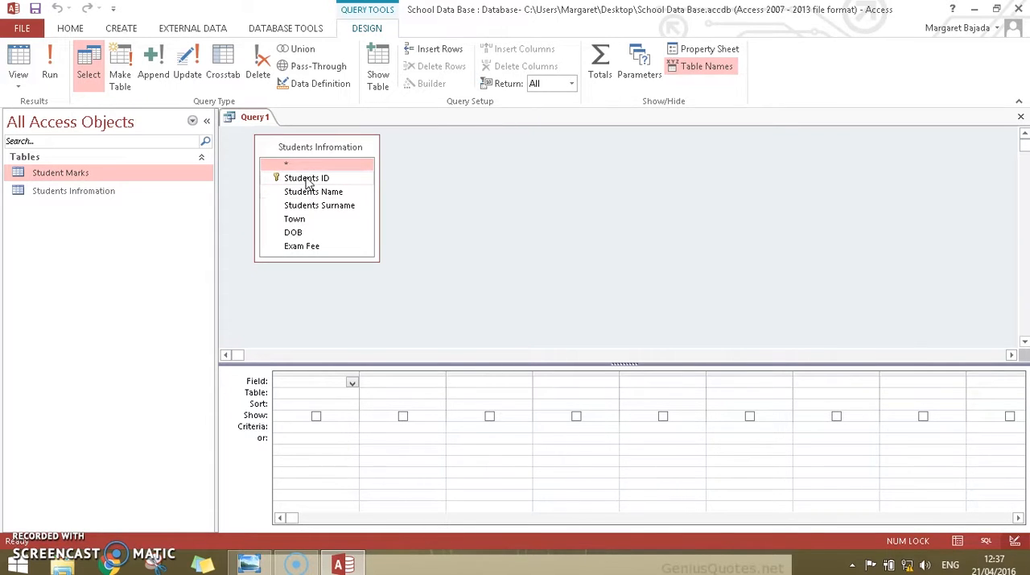
- Add the Students ID, Students Name and Students Surname fields to the query grid
{"action": "double_click", "coordinate": [307, 178]}
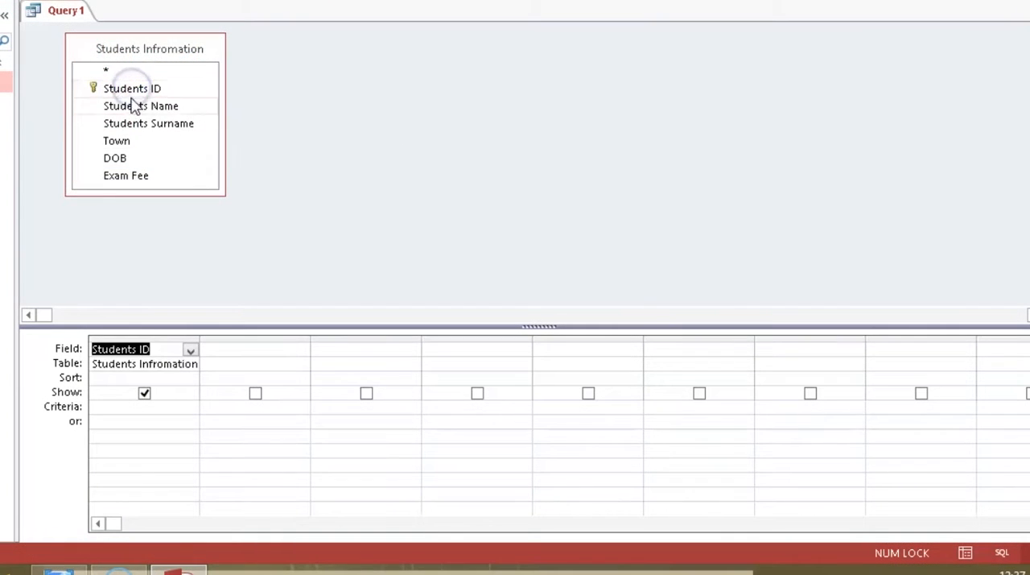
{"action": "double_click", "coordinate": [135, 107]}
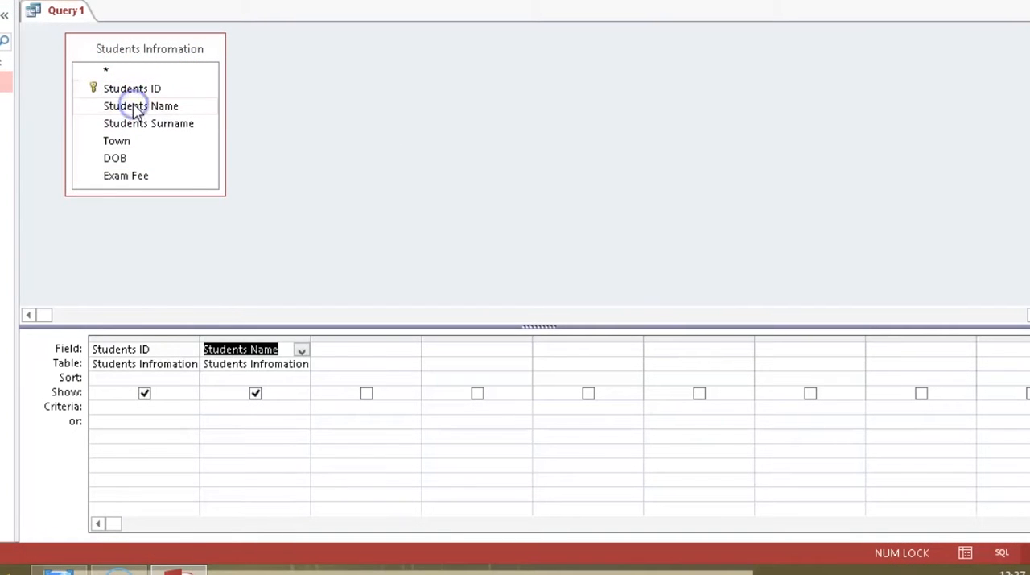
{"action": "left_click", "coordinate": [140, 125]}
{"action": "double_click", "coordinate": [141, 125]}
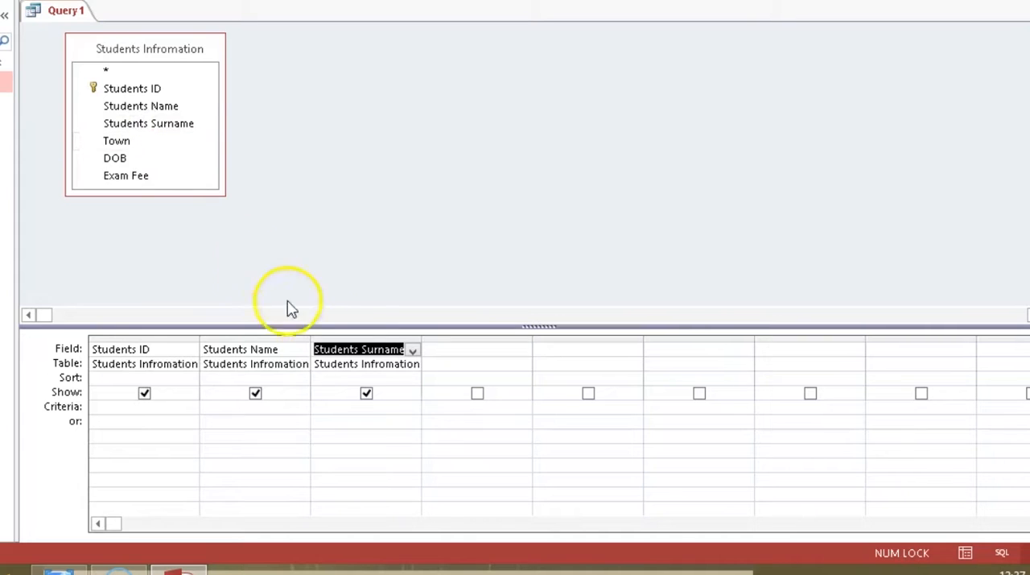
- Sort the Students Surname column in Ascending order and run the query
{"action": "left_click", "coordinate": [359, 376]}
{"action": "left_click", "coordinate": [413, 380]}
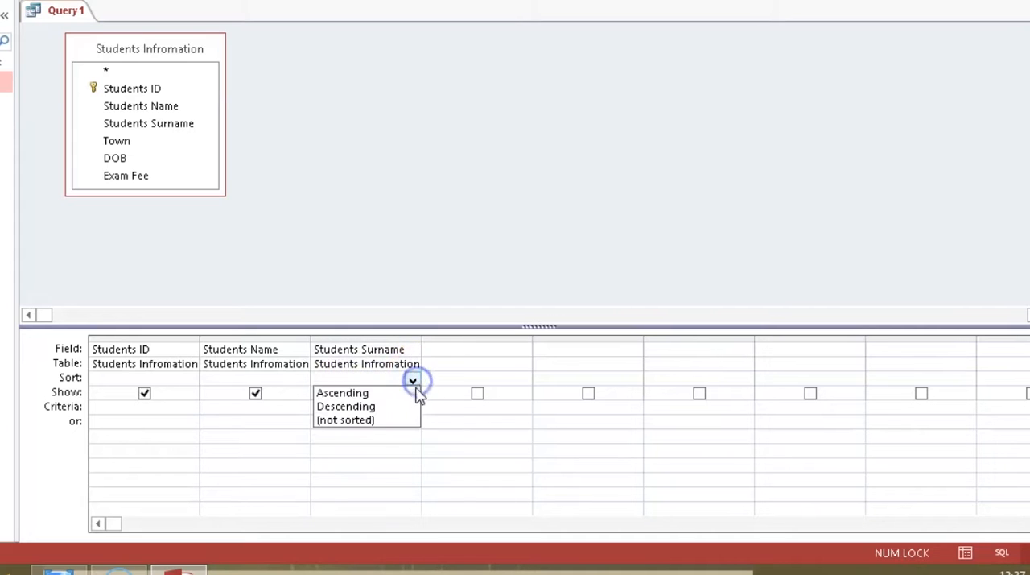
{"action": "left_click", "coordinate": [406, 393]}
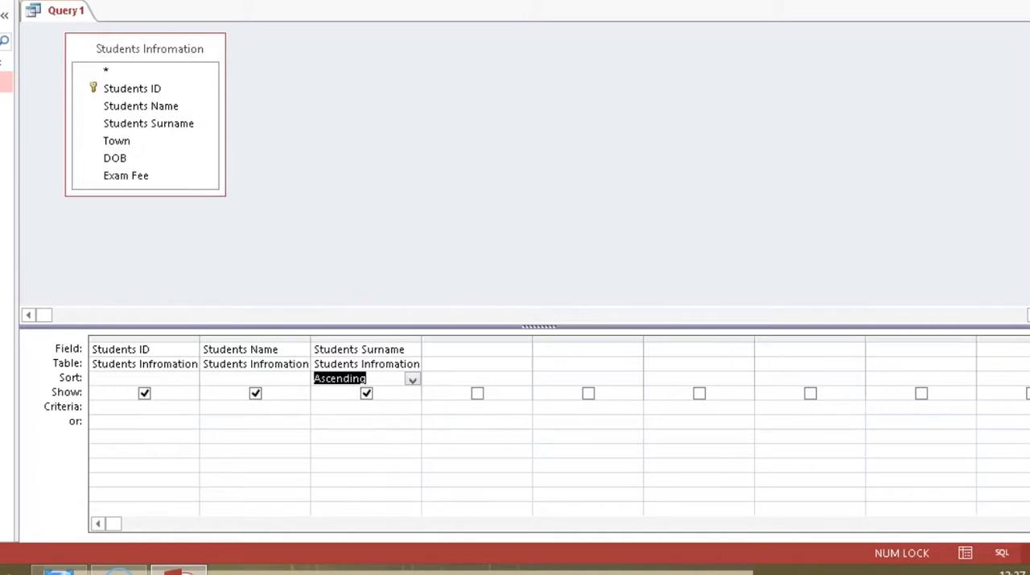
{"action": "left_click", "coordinate": [64, 96]}
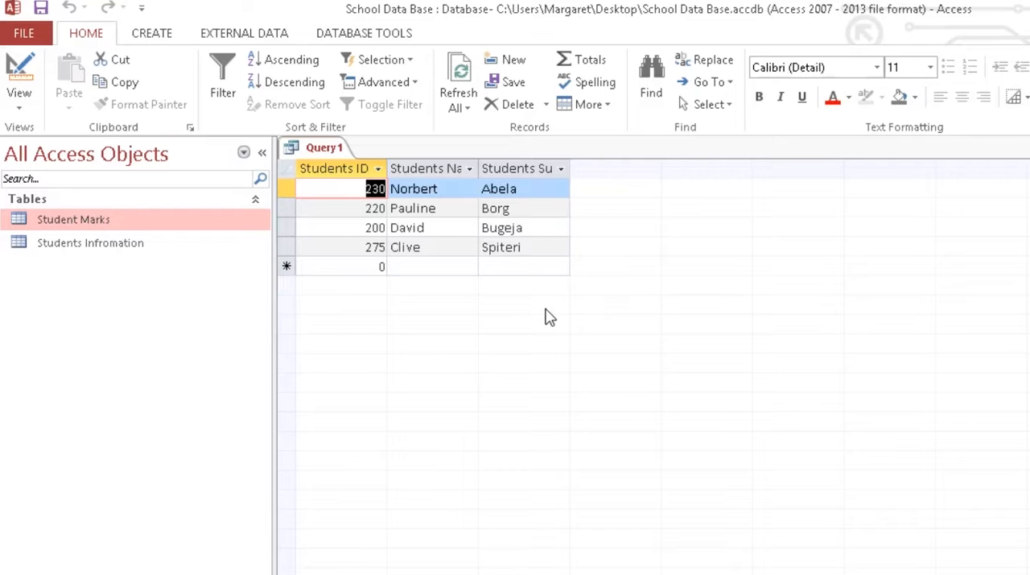
- Save the query under the name SurnameAscending and close it
{"action": "right_click", "coordinate": [316, 151]}
{"action": "left_click", "coordinate": [341, 166]}
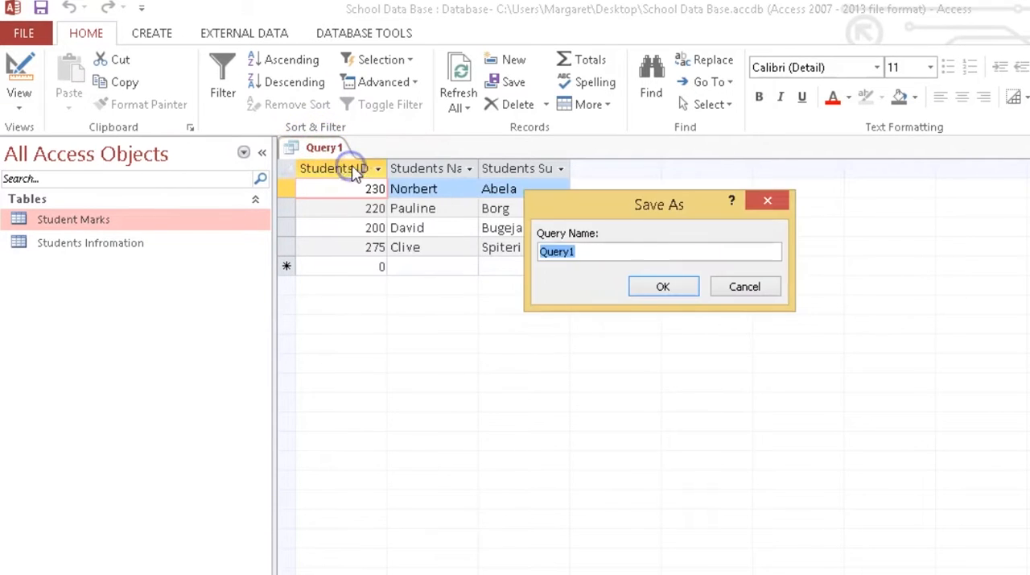
{"action": "key", "text": "BackSpace"}
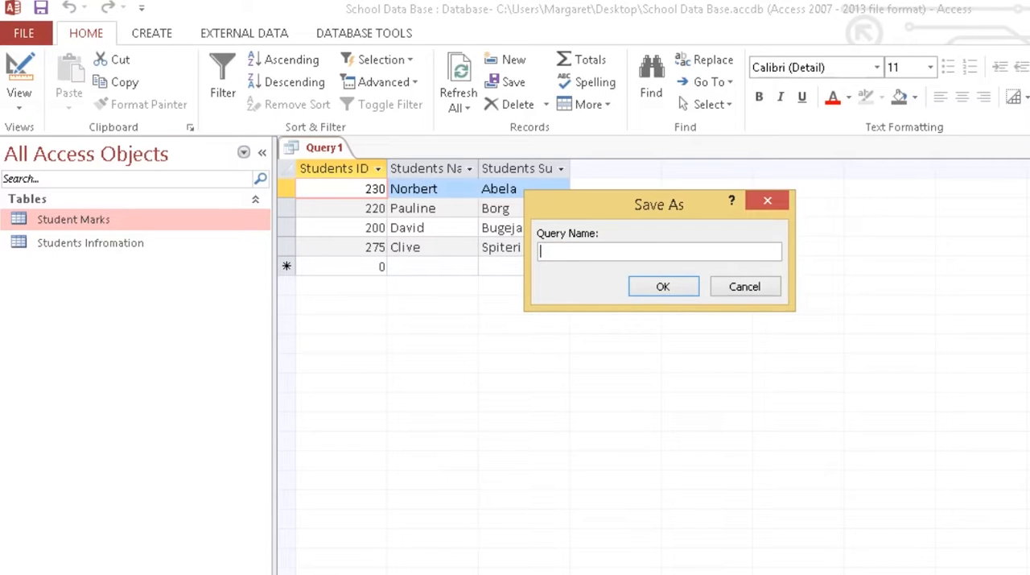
{"action": "key", "text": "BackSpace"}
{"action": "key", "text": "BackSpace"}
{"action": "key", "text": "BackSpace"}
{"action": "key", "text": "BackSpace"}
{"action": "key", "text": "BackSpace"}
{"action": "type", "text": "Ascending"}
{"action": "left_click", "coordinate": [667, 286]}
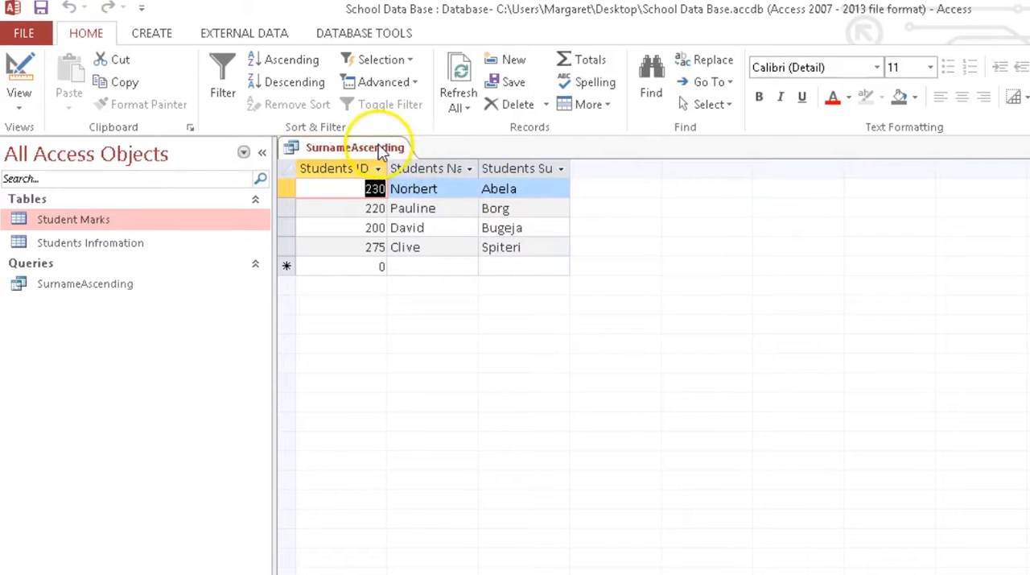
{"action": "right_click", "coordinate": [381, 153]}
{"action": "left_click", "coordinate": [423, 177]}
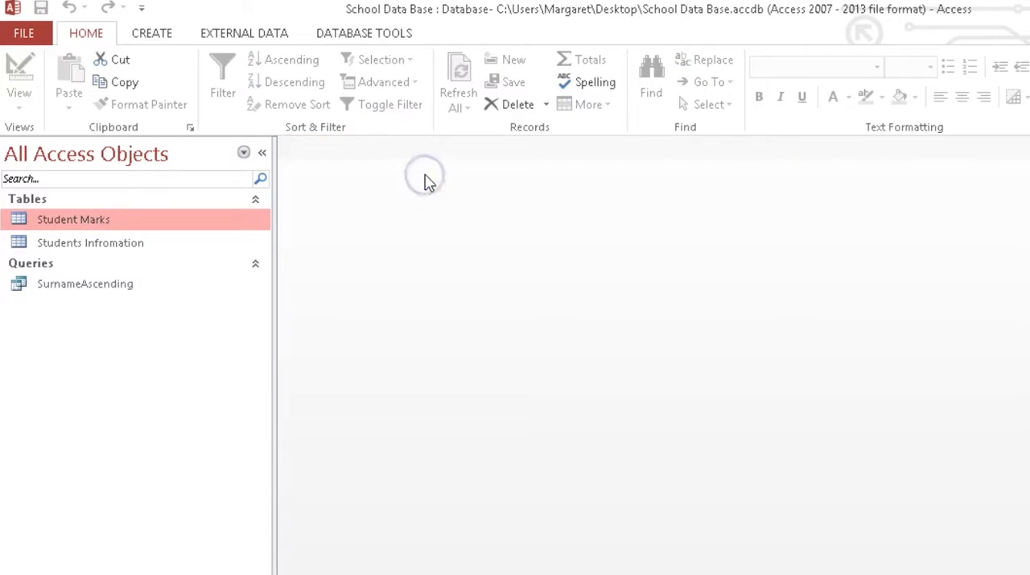
- Create a new query in design view based on the Students Infromation table
{"action": "left_click", "coordinate": [153, 33]}
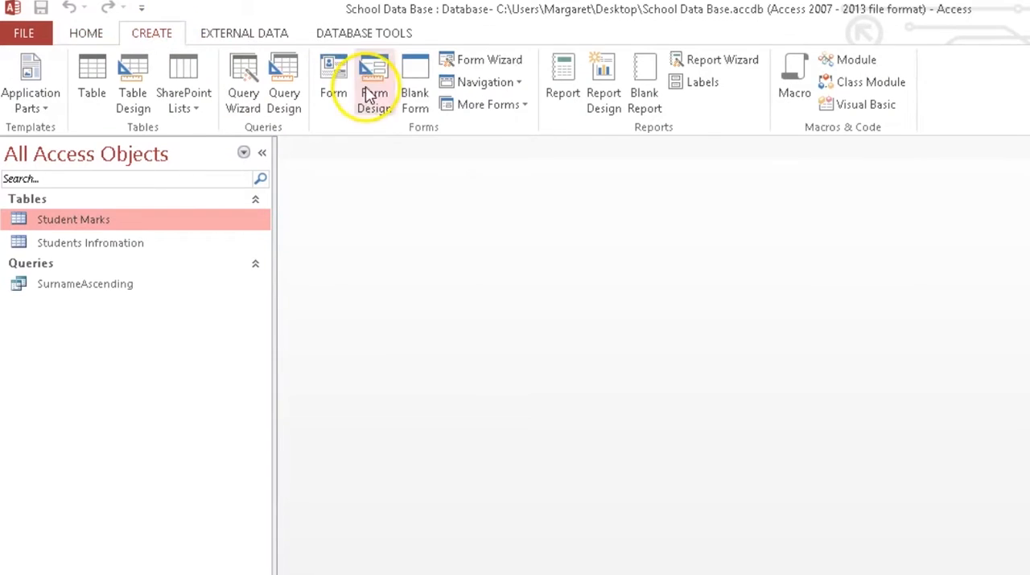
{"action": "left_click", "coordinate": [278, 93]}
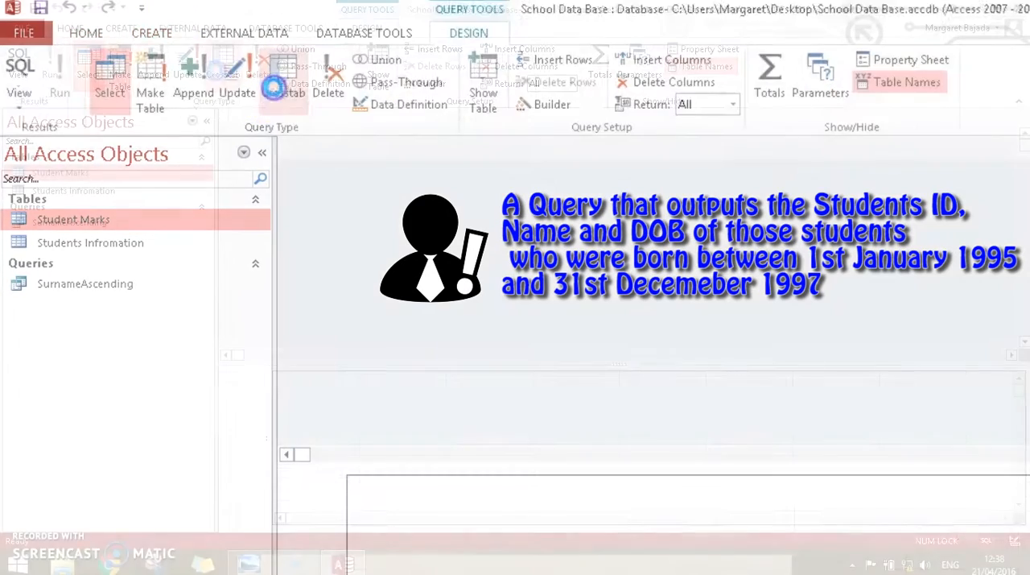
{"action": "double_click", "coordinate": [469, 375]}
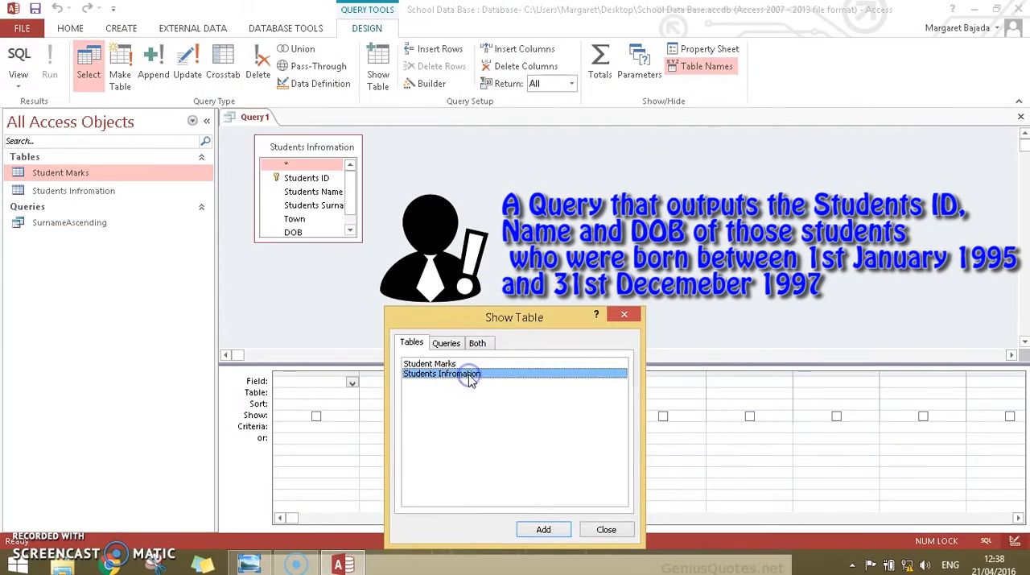
{"action": "left_click", "coordinate": [606, 529]}
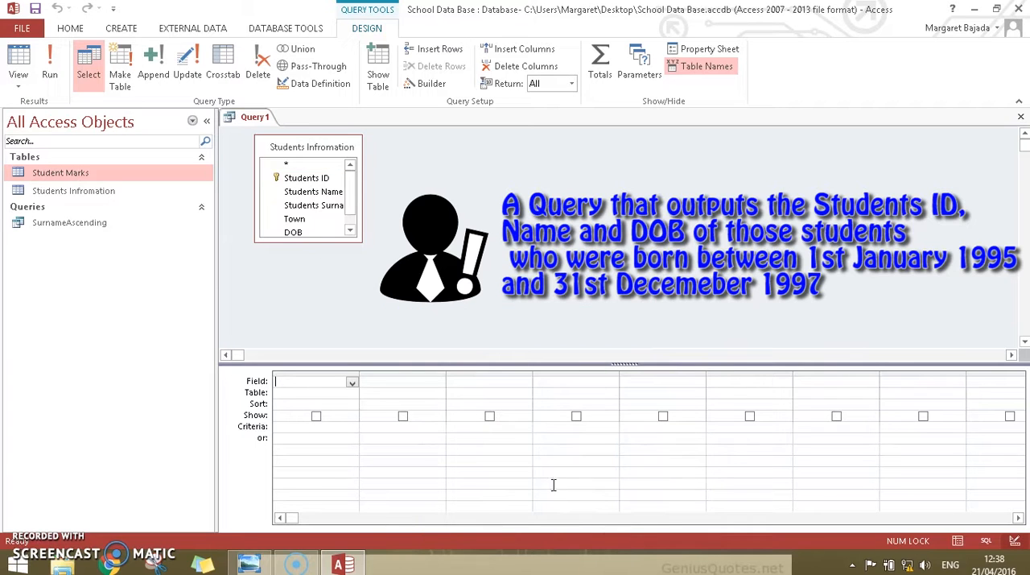
- Add Students ID, Students Name, Students Surname and DOB to the new query's grid
{"action": "double_click", "coordinate": [323, 178]}
{"action": "double_click", "coordinate": [323, 192]}
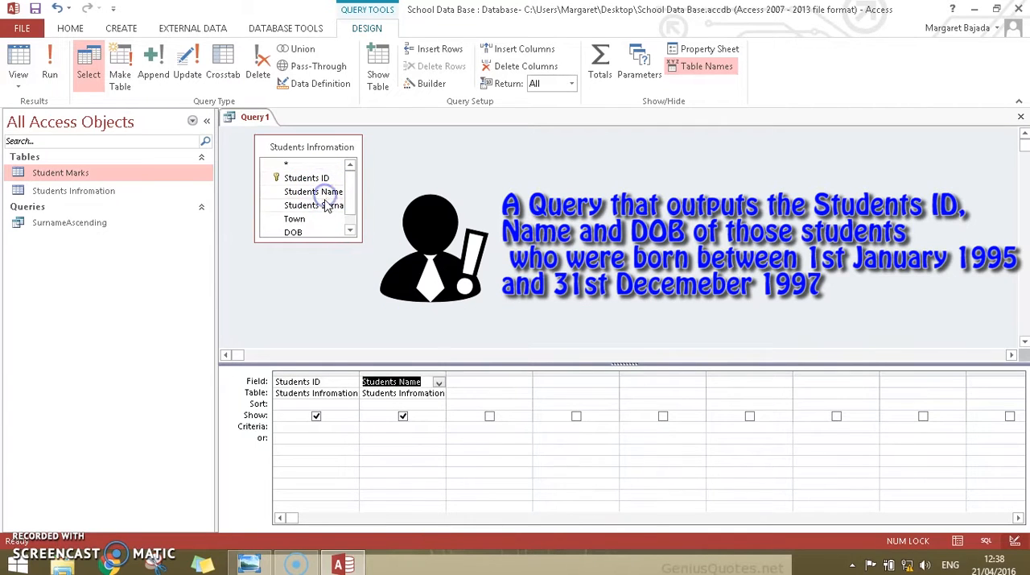
{"action": "double_click", "coordinate": [325, 208]}
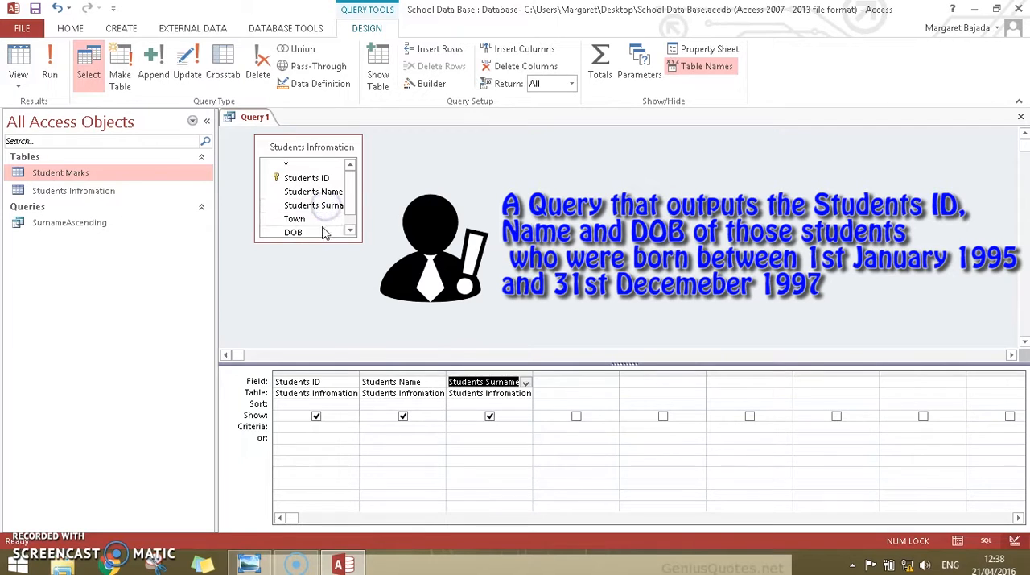
{"action": "double_click", "coordinate": [324, 231]}
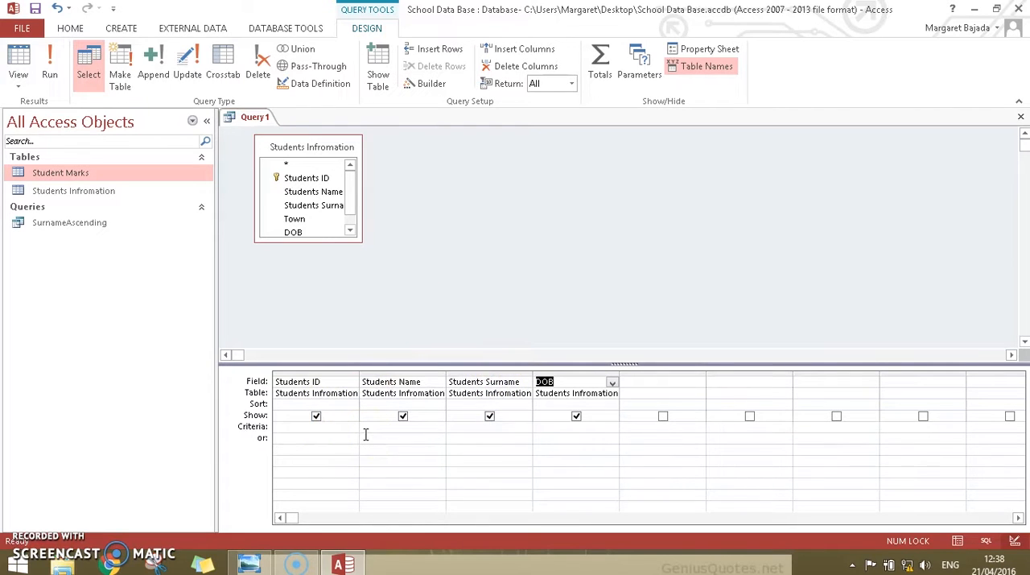
- Set the DOB criterion to "Between 01/01/1995 and 01/01/1997" and run the query
{"action": "left_click", "coordinate": [549, 429]}
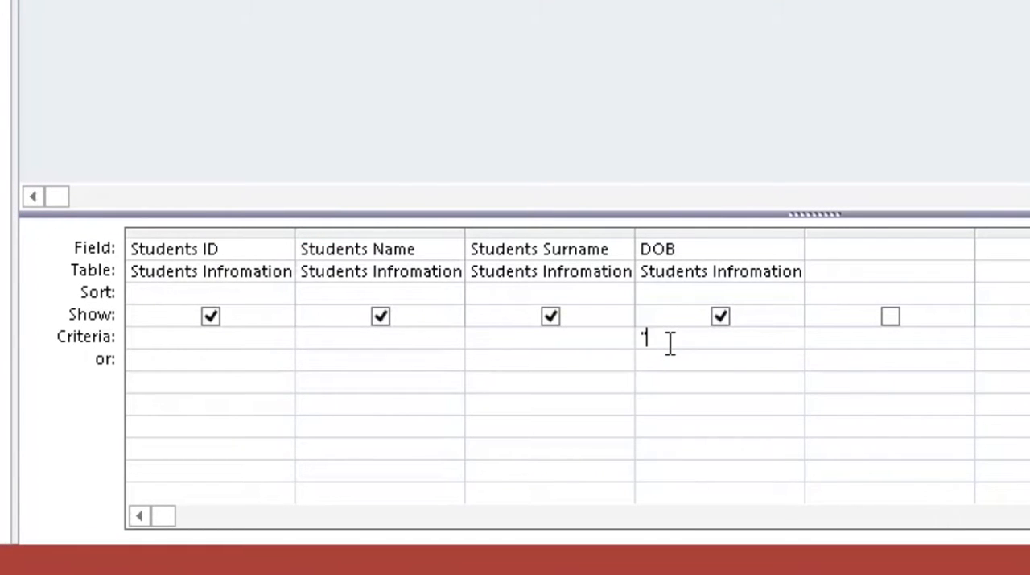
{"action": "type", "text": "B"}
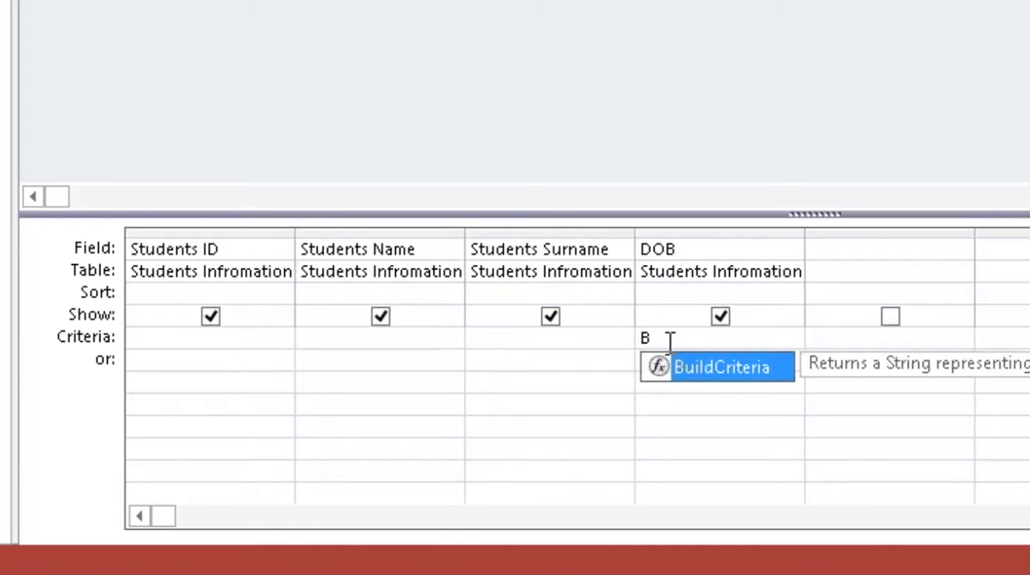
{"action": "type", "text": "etween 01/01/199"}
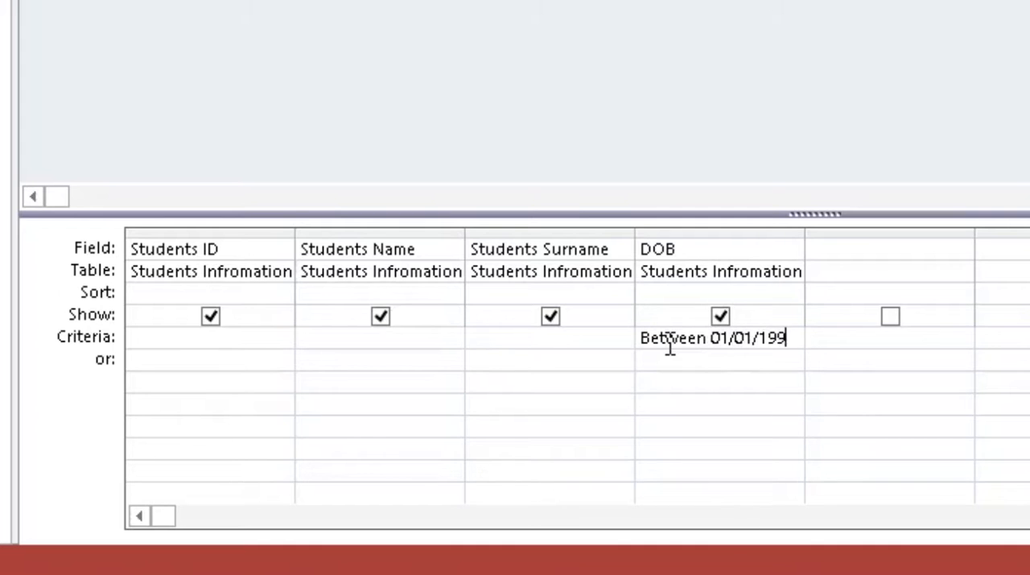
{"action": "type", "text": "and 01/01/"}
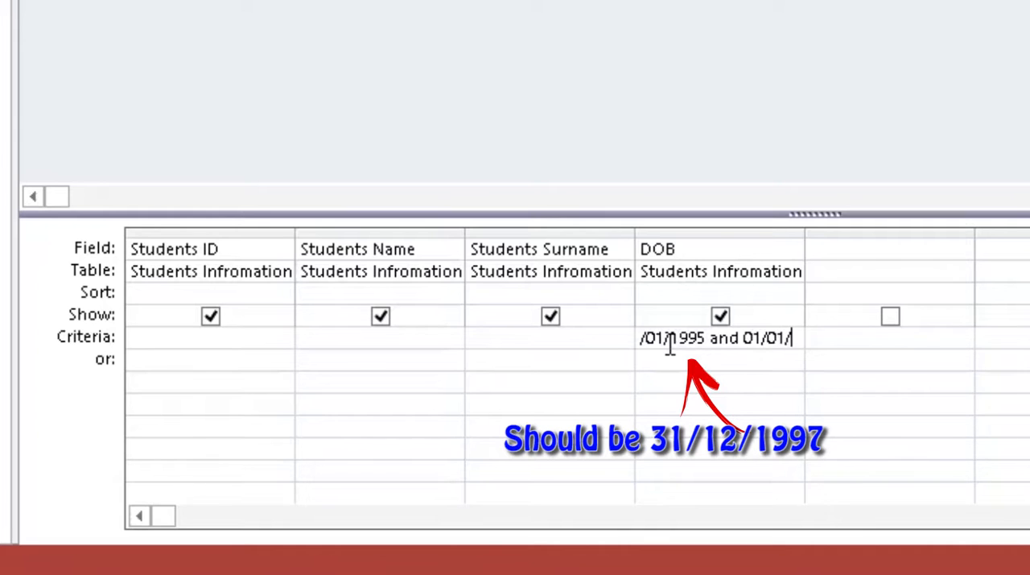
{"action": "type", "text": "1997"}
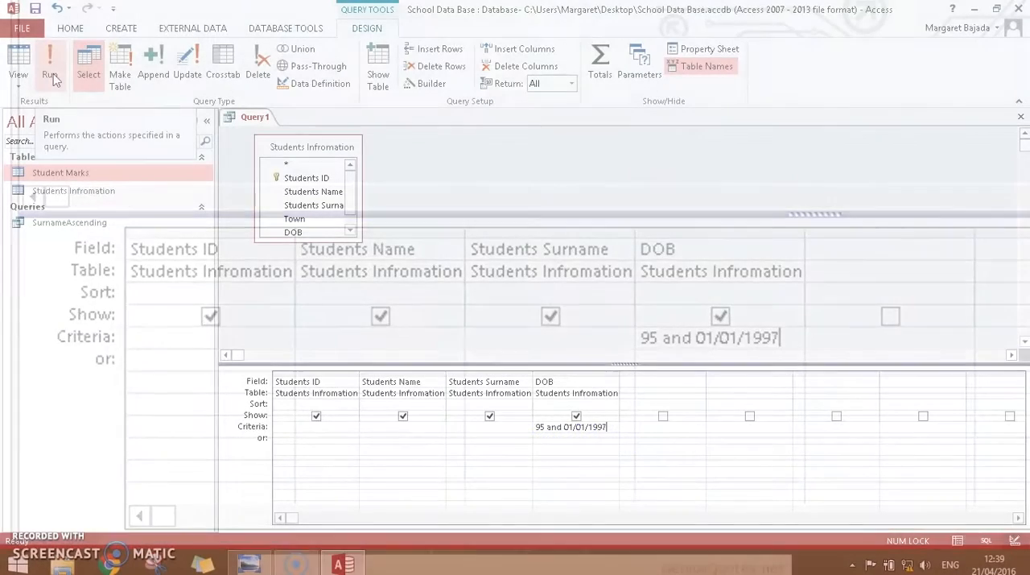
{"action": "left_click", "coordinate": [51, 77]}
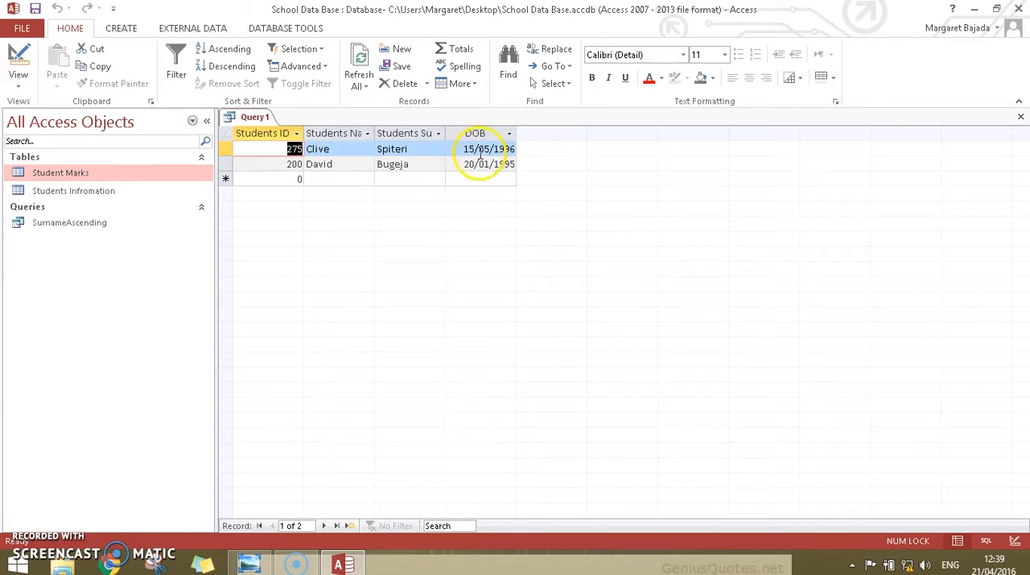
- Save the date-range query under the name Birthday and close it
{"action": "right_click", "coordinate": [256, 121]}
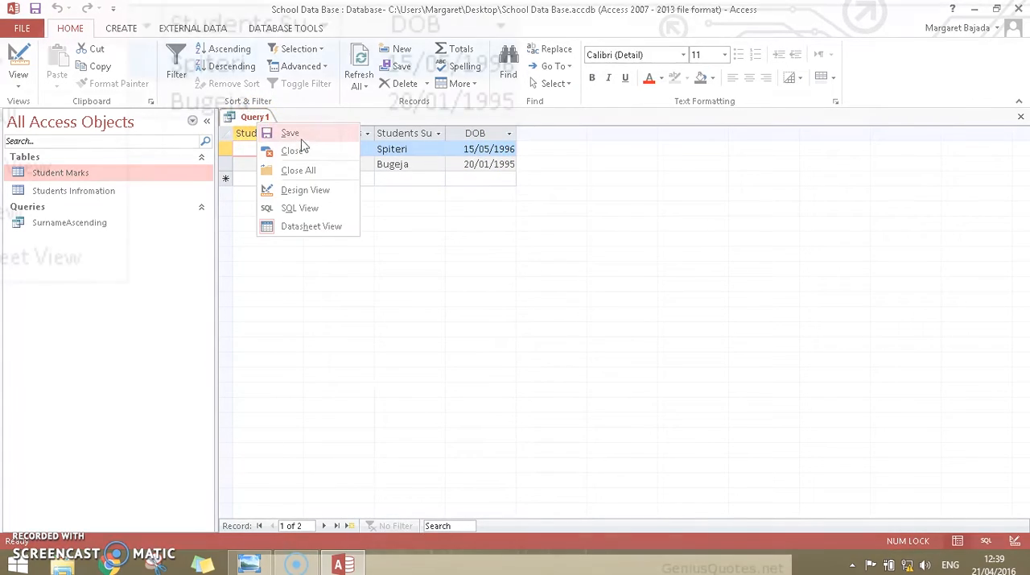
{"action": "left_click", "coordinate": [300, 142]}
{"action": "type", "text": "Birthday"}
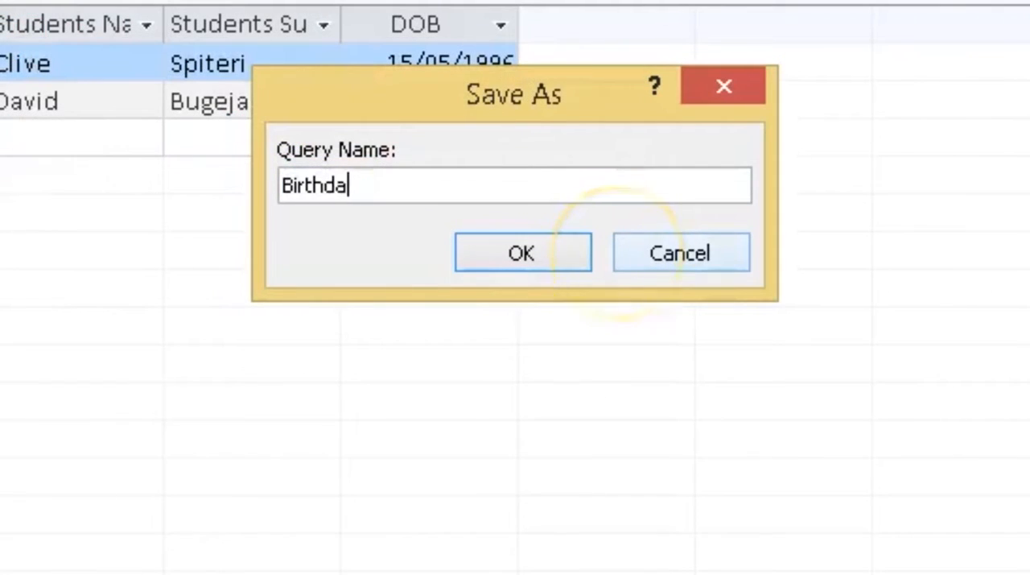
{"action": "left_click", "coordinate": [557, 256]}
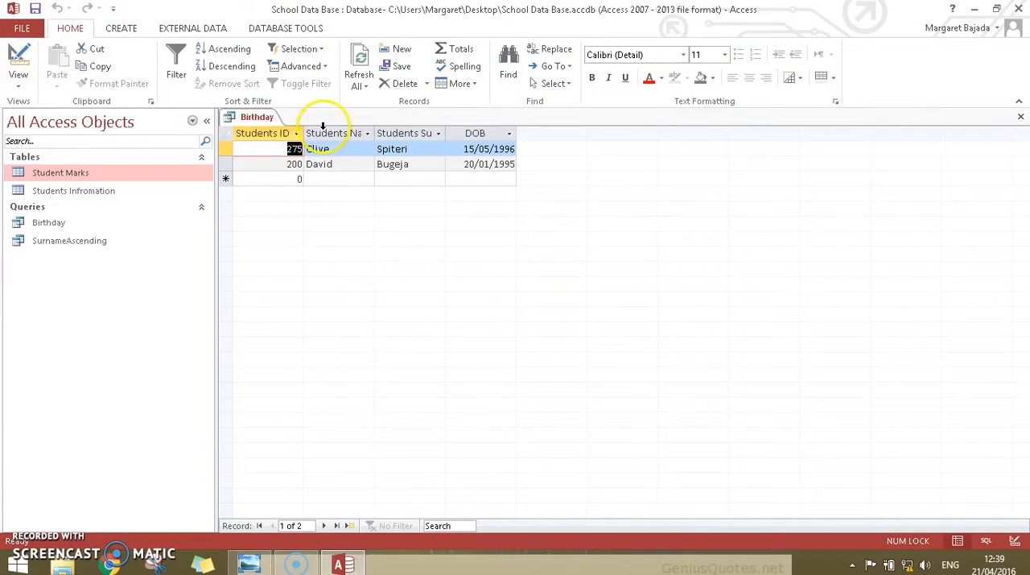
{"action": "right_click", "coordinate": [247, 116]}
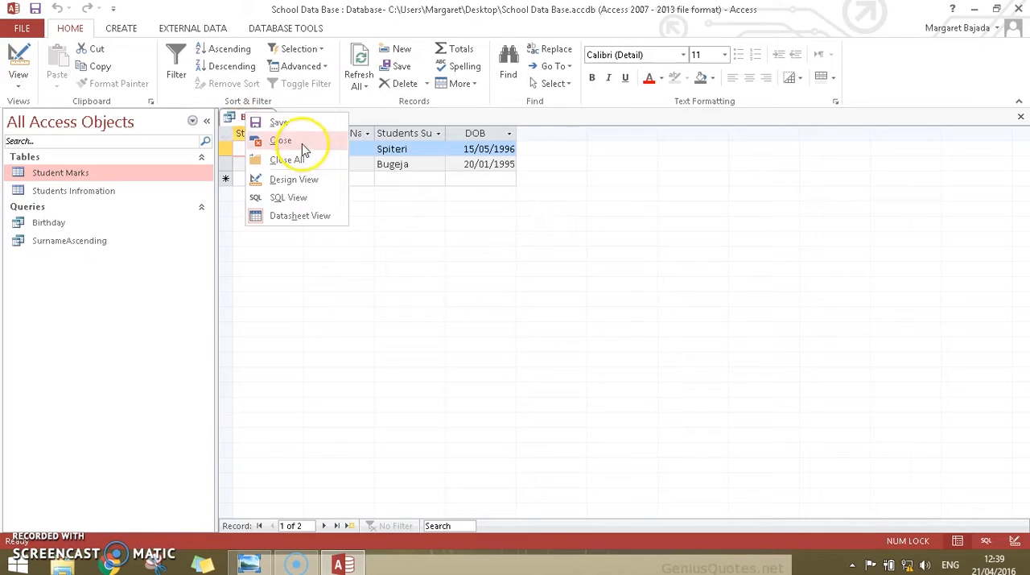
{"action": "left_click", "coordinate": [295, 141]}
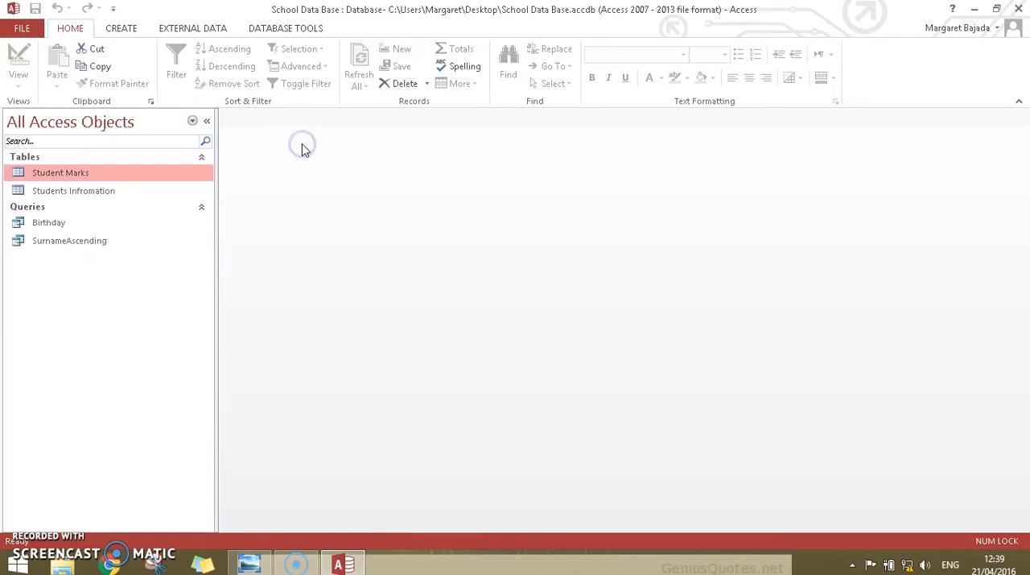
- Create another query in design view containing both the Student Marks and Students Infromation tables
{"action": "left_click", "coordinate": [121, 28]}
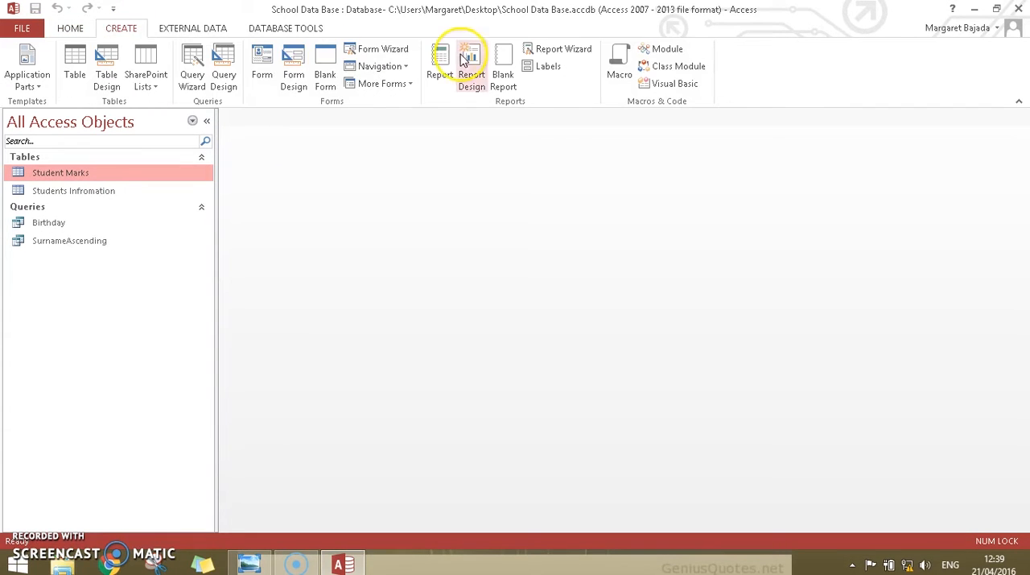
{"action": "left_click", "coordinate": [225, 72]}
{"action": "left_click_drag", "start_coordinate": [465, 315], "coordinate": [465, 119]}
{"action": "double_click", "coordinate": [435, 165]}
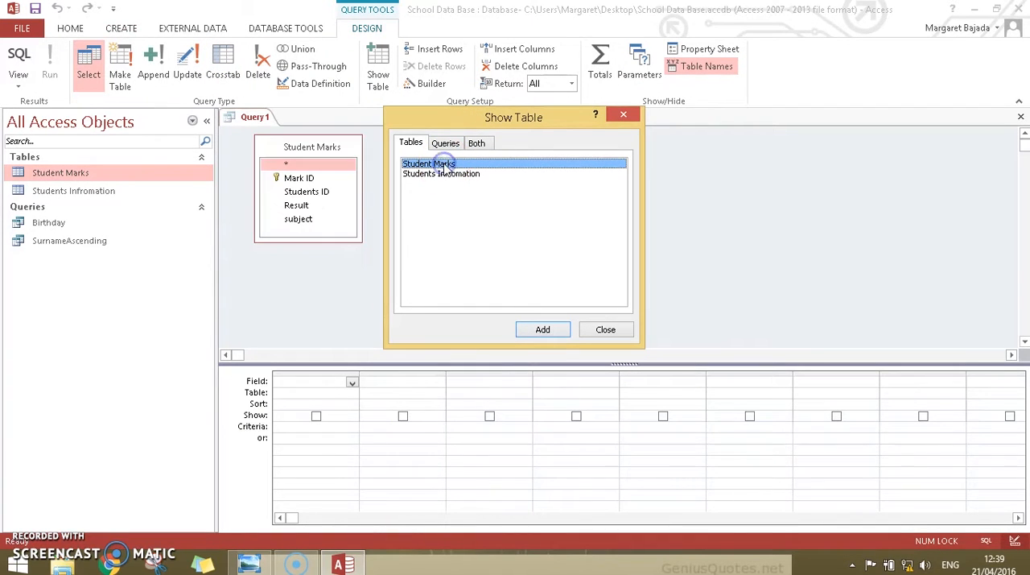
{"action": "left_click", "coordinate": [442, 174]}
{"action": "left_click", "coordinate": [596, 337]}
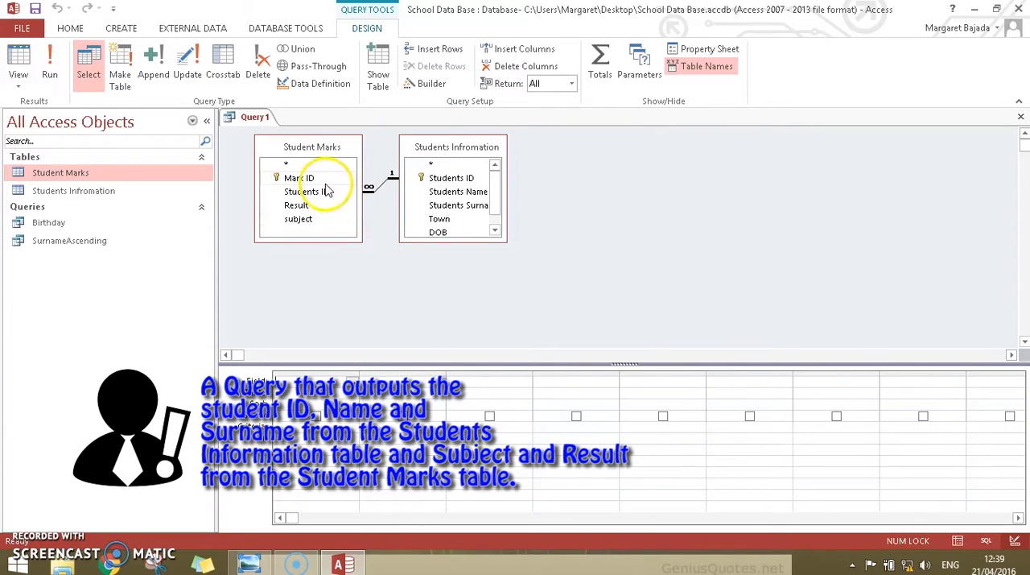
- Add Students ID, Students Name and Students Surname from the Students Infromation table to the two-table query's grid
{"action": "double_click", "coordinate": [457, 178]}
{"action": "double_click", "coordinate": [460, 191]}
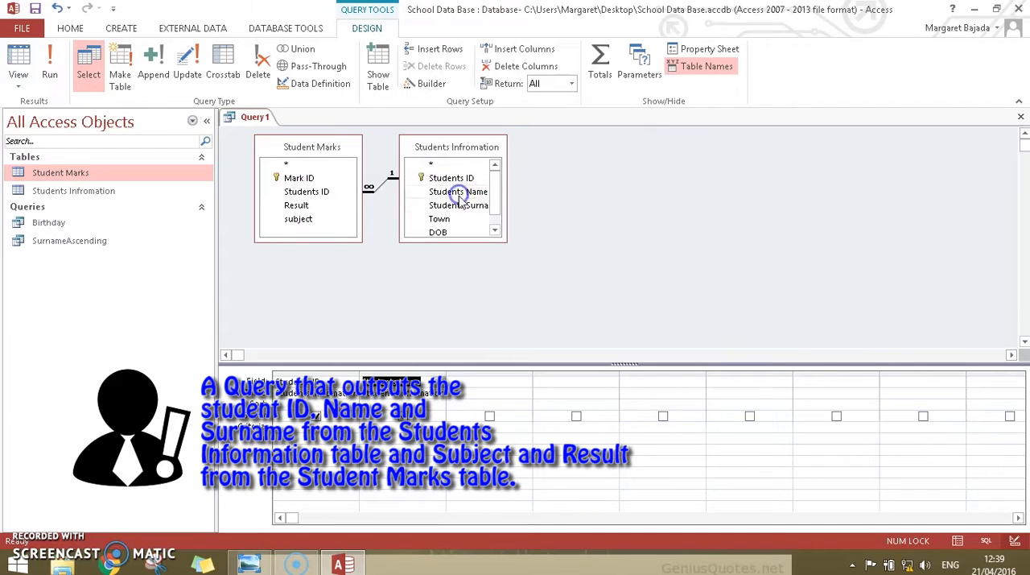
{"action": "double_click", "coordinate": [459, 205]}
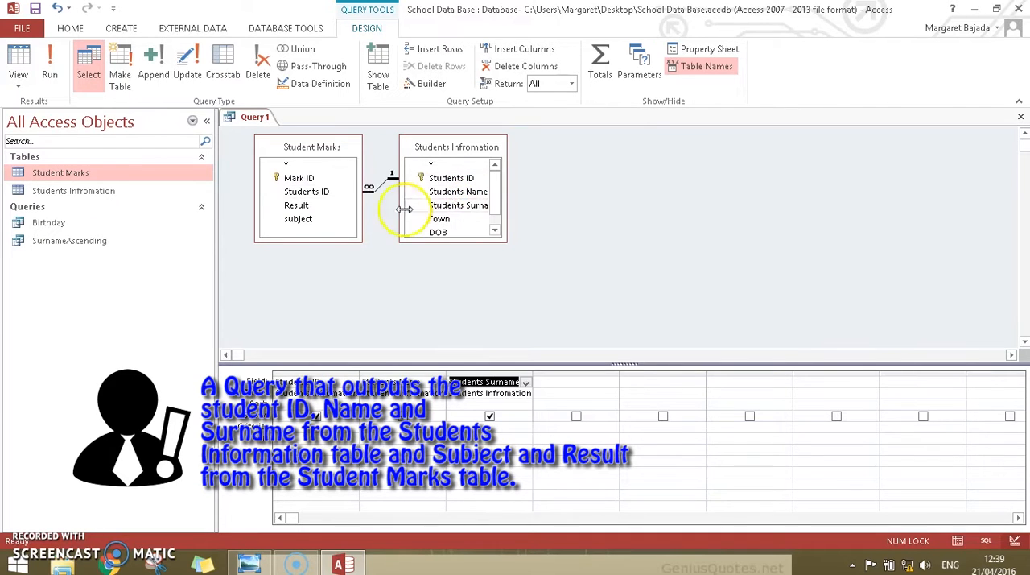
- Add the subject and Result fields from the Student Marks table to the query grid, in that order
{"action": "double_click", "coordinate": [330, 218]}
{"action": "double_click", "coordinate": [327, 207]}
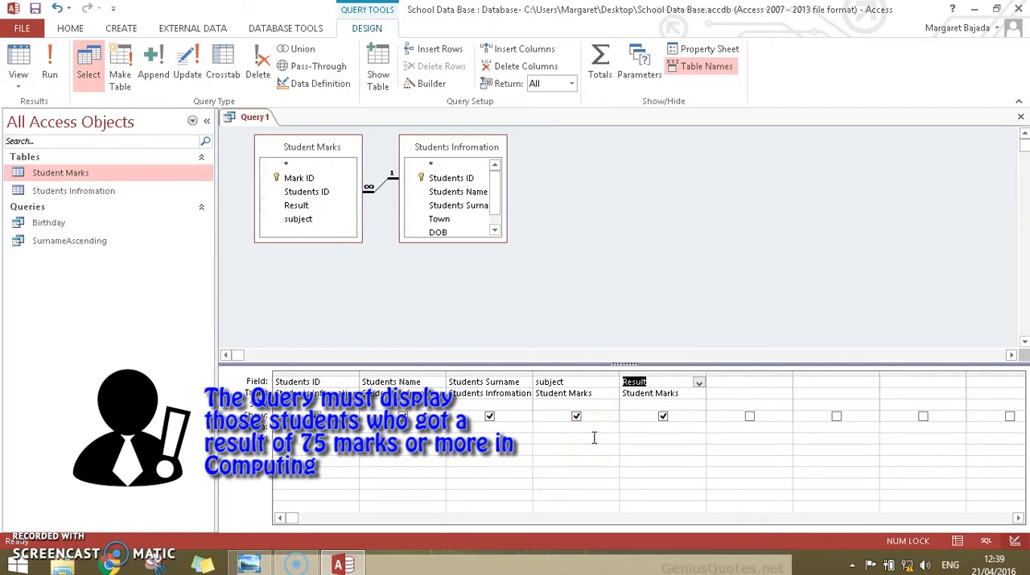
- Set the criteria to >=75 for Result and "Computing" for subject on the same row, and run the query
{"action": "left_click", "coordinate": [639, 426]}
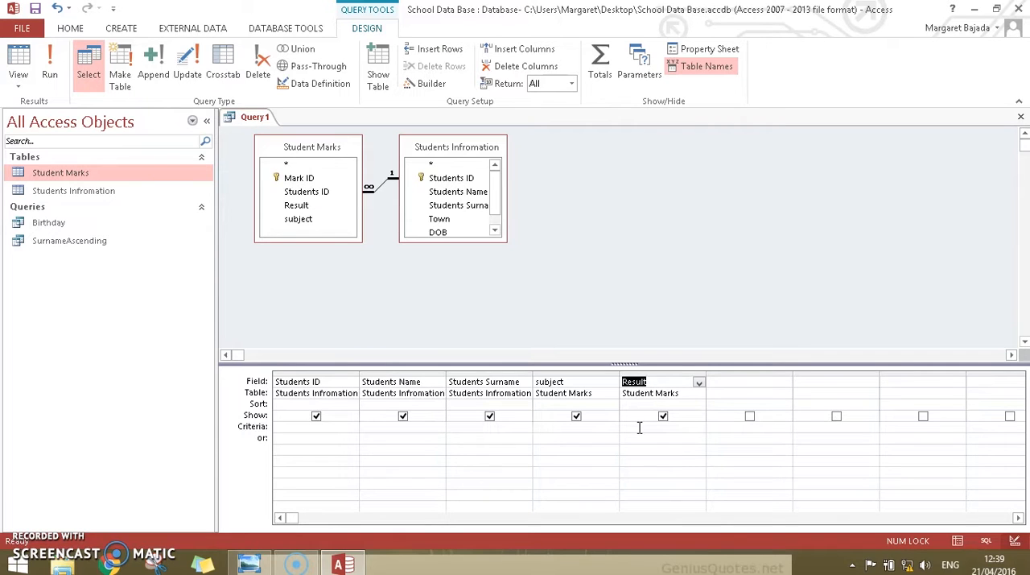
{"action": "left_click", "coordinate": [639, 428]}
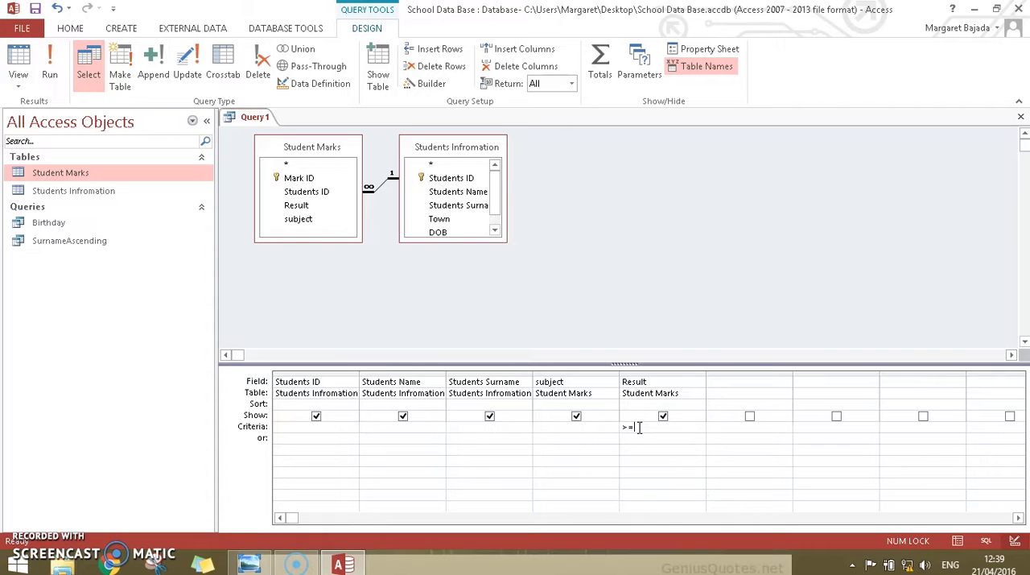
{"action": "left_click", "coordinate": [596, 425]}
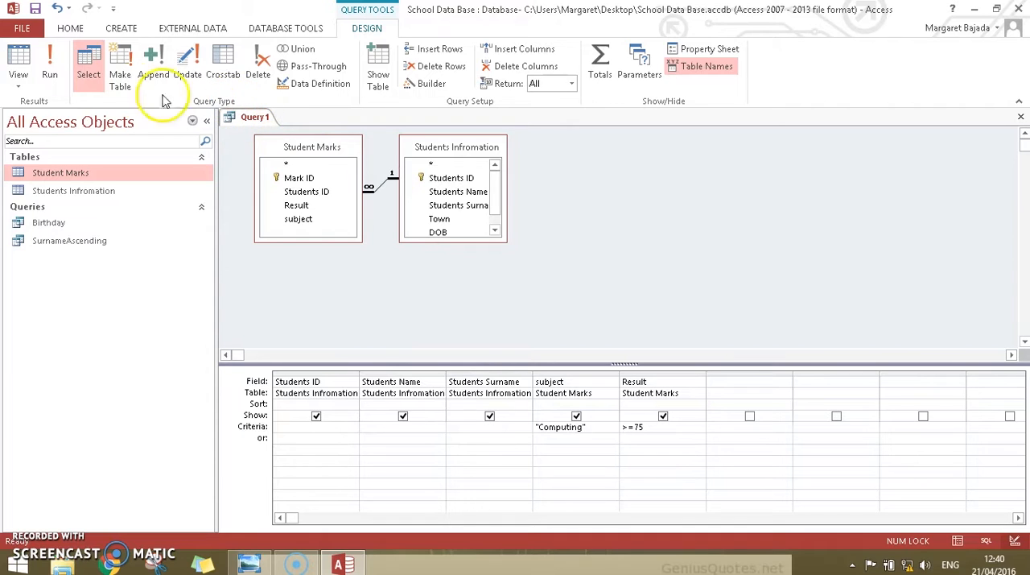
{"action": "left_click", "coordinate": [50, 71]}
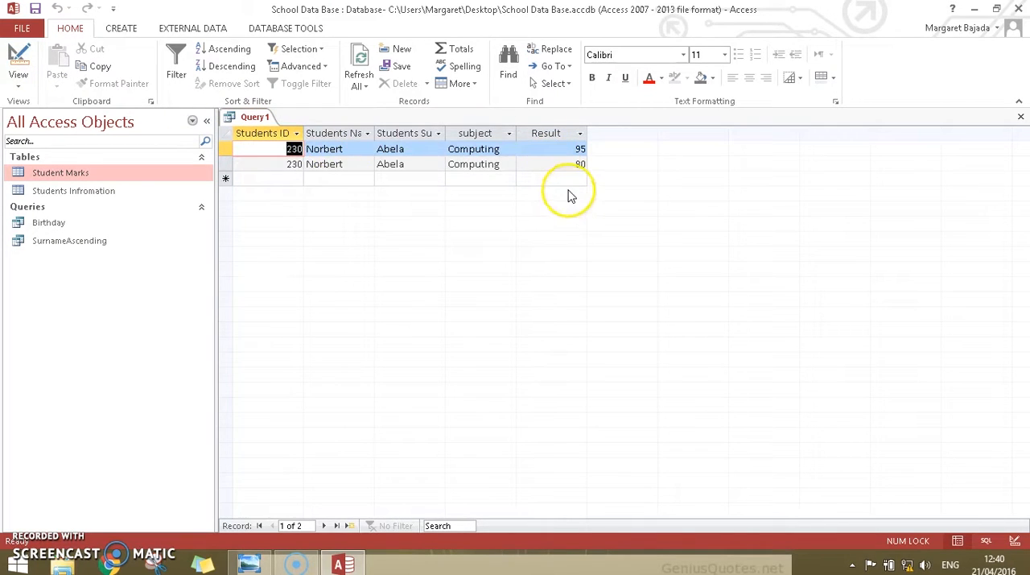
- Save the two-table query under the name HighAchievers and close it
{"action": "right_click", "coordinate": [243, 122]}
{"action": "left_click", "coordinate": [274, 127]}
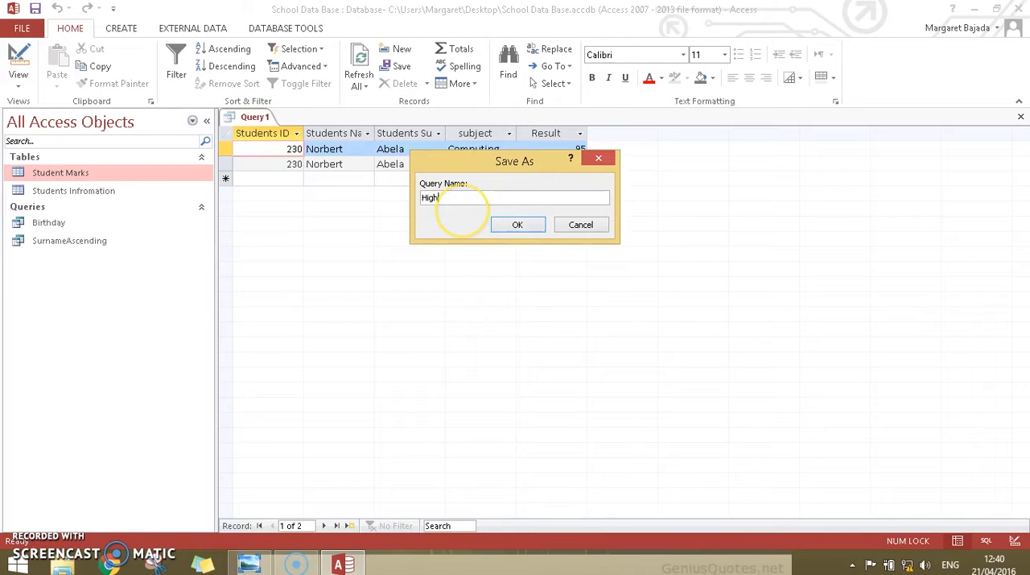
{"action": "left_click", "coordinate": [513, 228]}
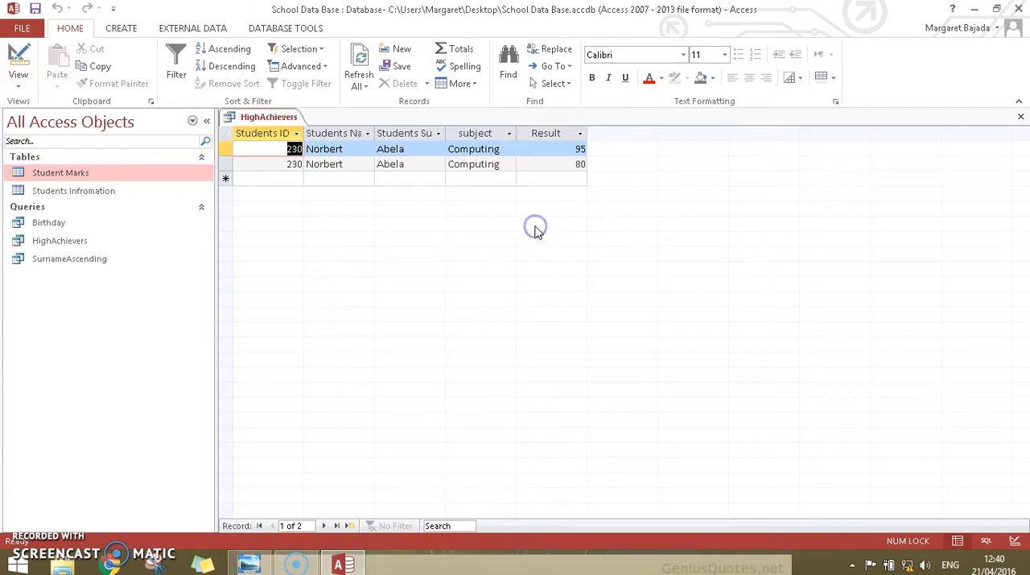
{"action": "right_click", "coordinate": [286, 118]}
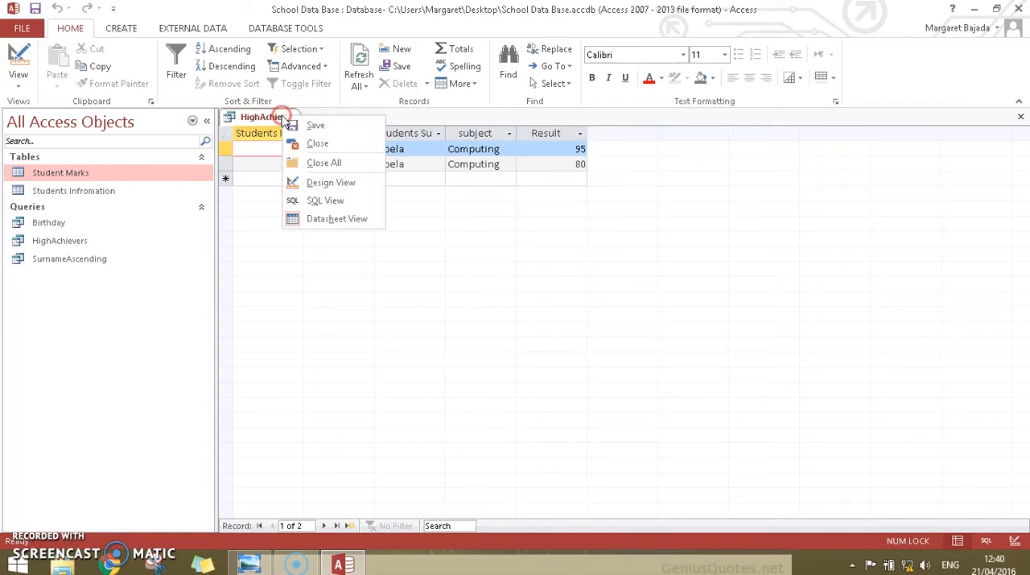
{"action": "left_click", "coordinate": [332, 142]}
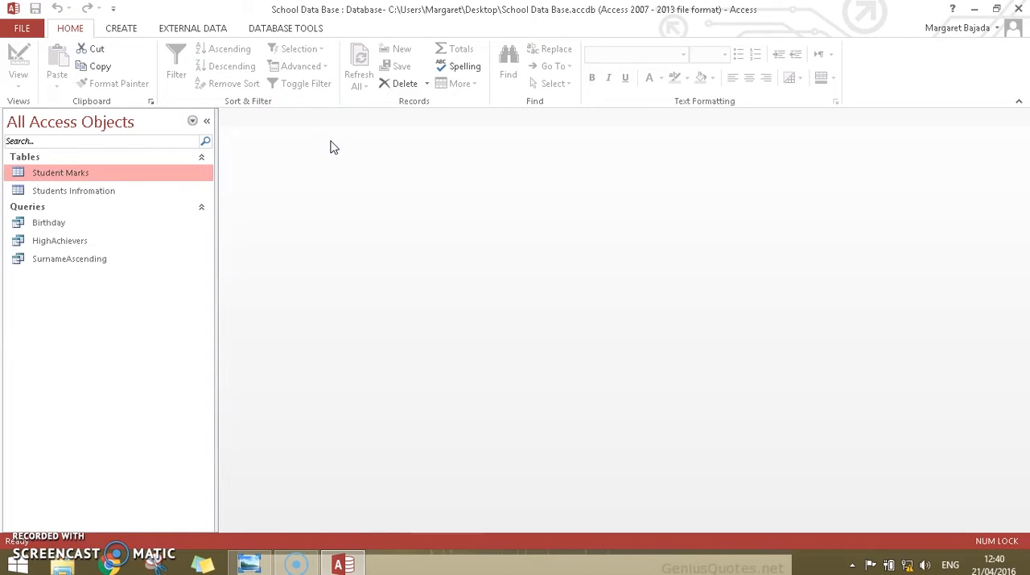